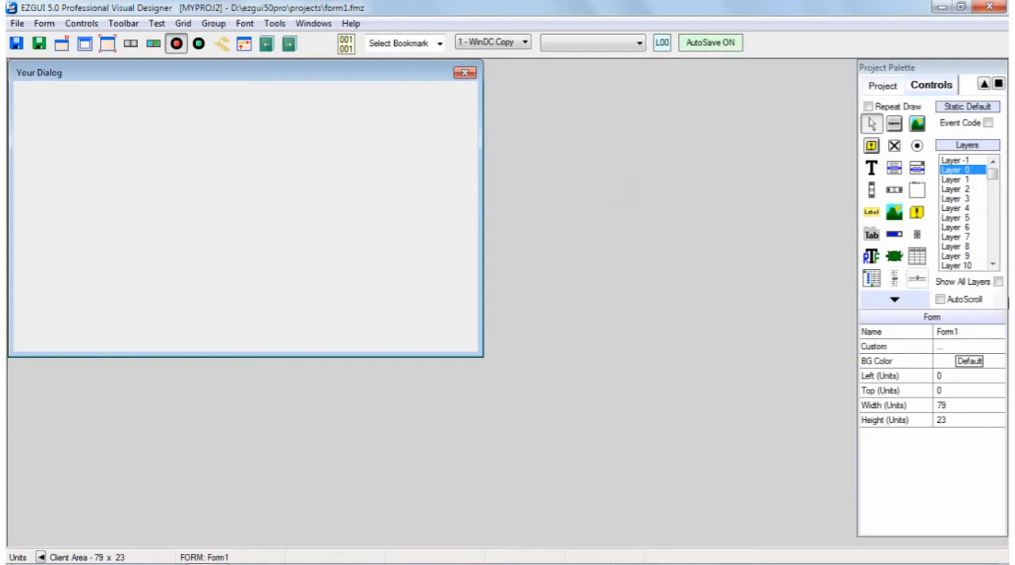
Draw a tab control of about 62 × 15.75 units on the form and position it at about 6.5, 2.5 units
{"action": "left_click", "coordinate": [872, 235]}
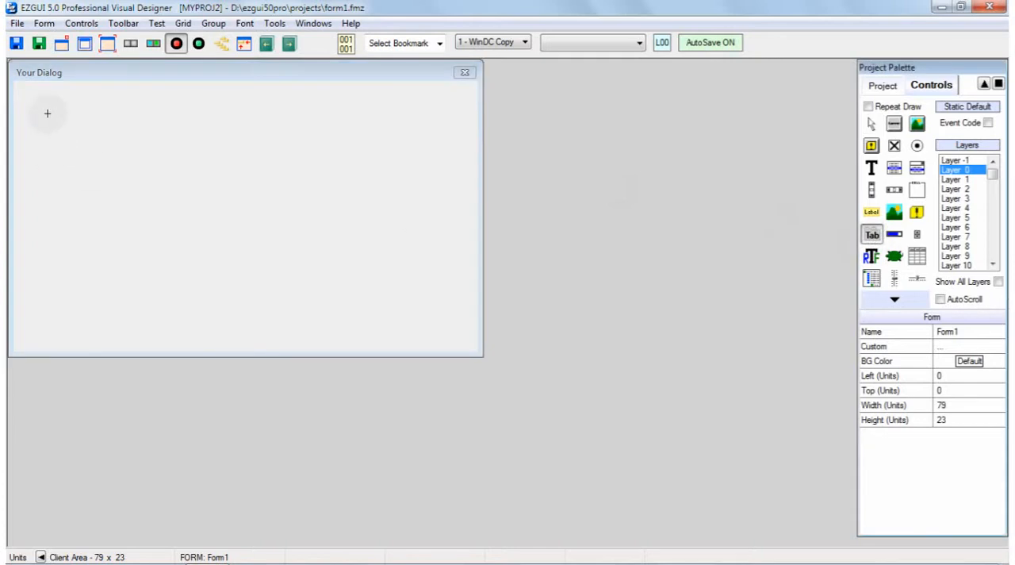
{"action": "left_click_drag", "start_coordinate": [52, 125], "coordinate": [416, 312]}
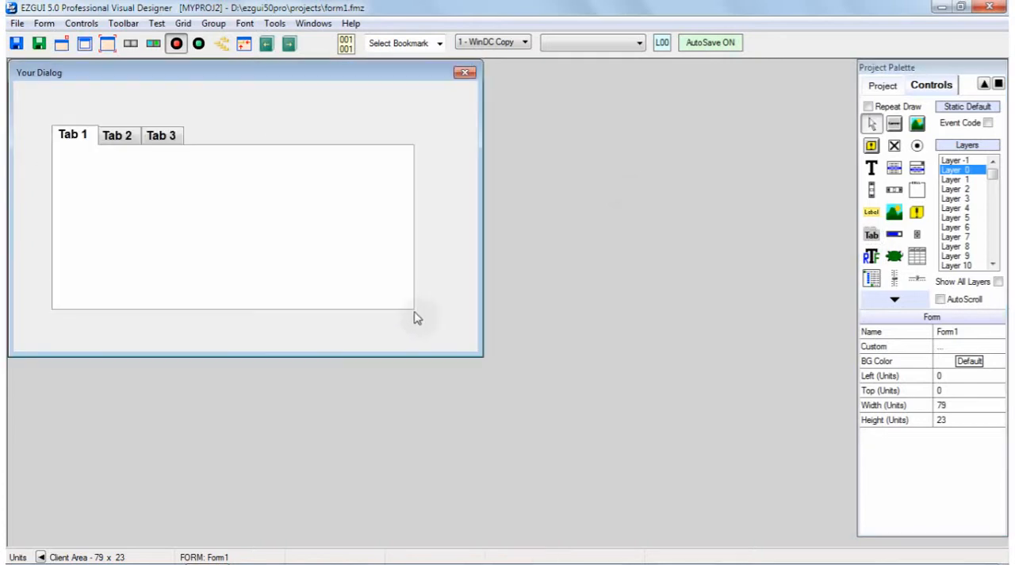
{"action": "left_click", "coordinate": [249, 215]}
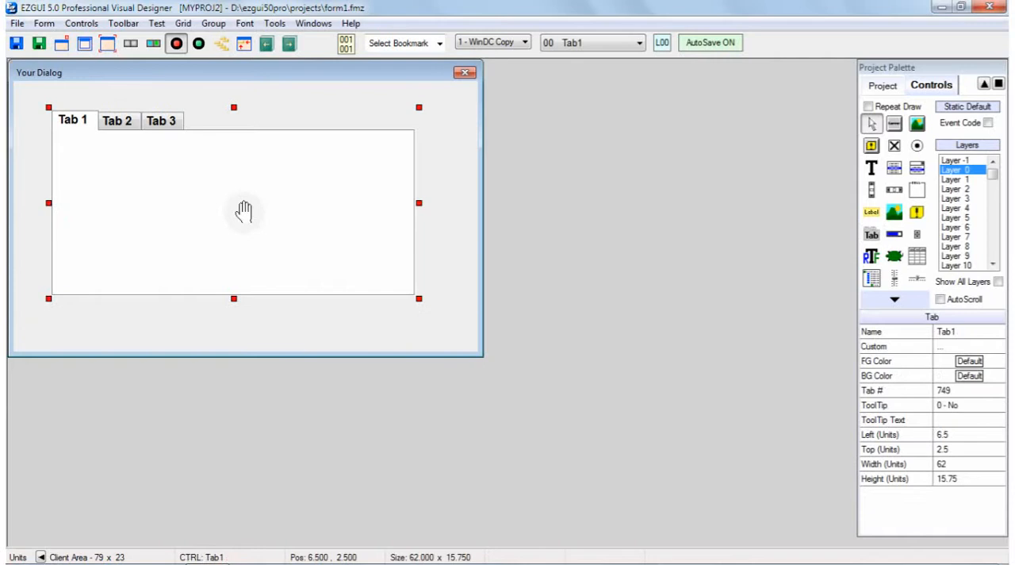
{"action": "left_click", "coordinate": [442, 160]}
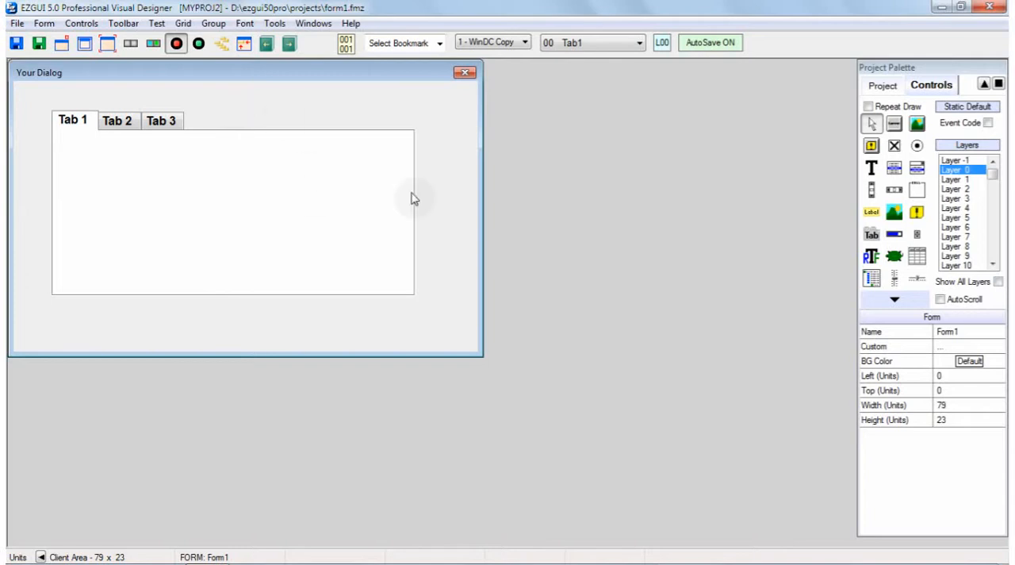
On Layer 1, draw a button at the tab page's left and a list box beside it at the right
{"action": "left_click", "coordinate": [957, 180]}
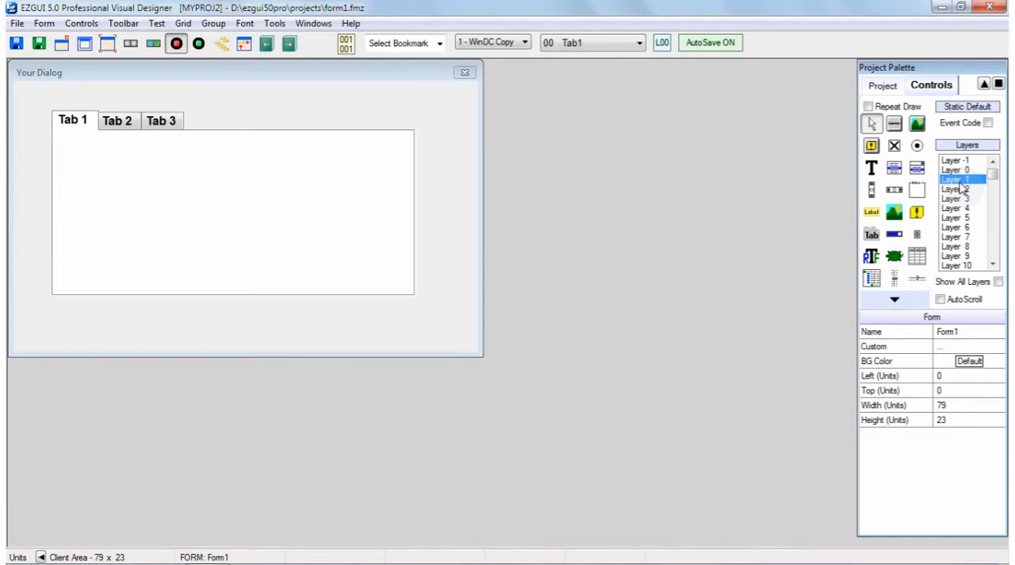
{"action": "left_click", "coordinate": [893, 123]}
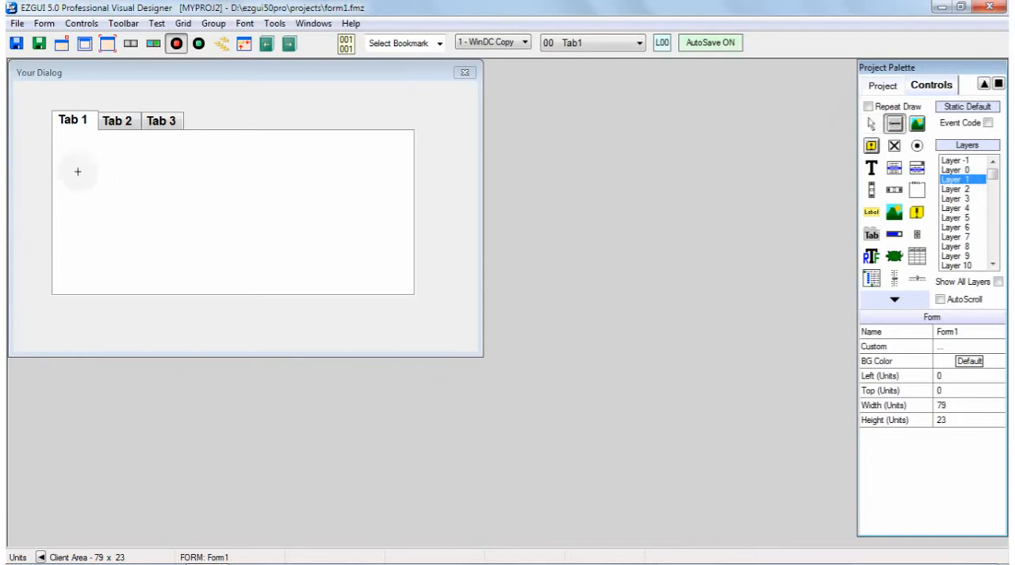
{"action": "left_click_drag", "start_coordinate": [77, 171], "coordinate": [159, 232]}
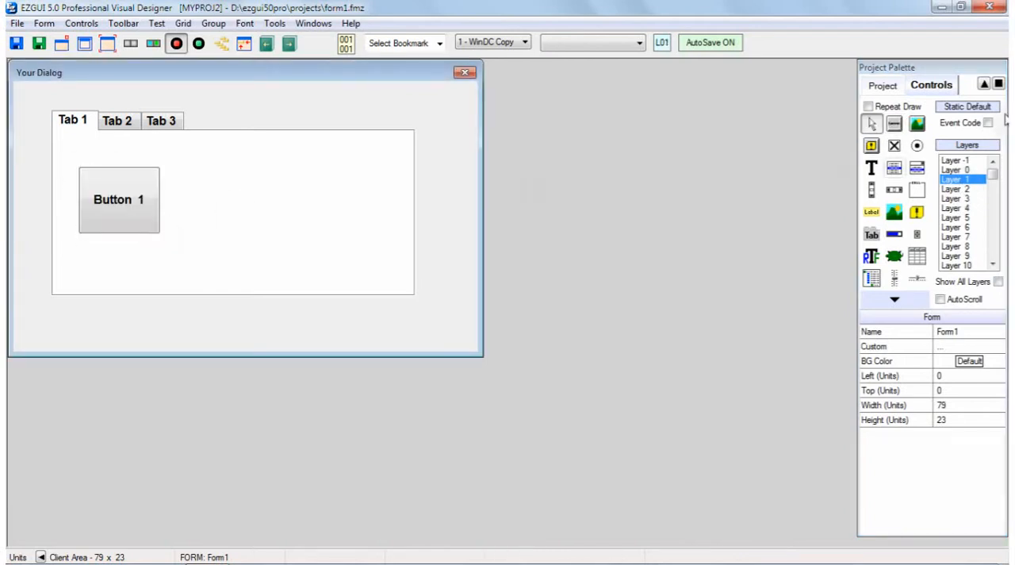
{"action": "left_click", "coordinate": [894, 167]}
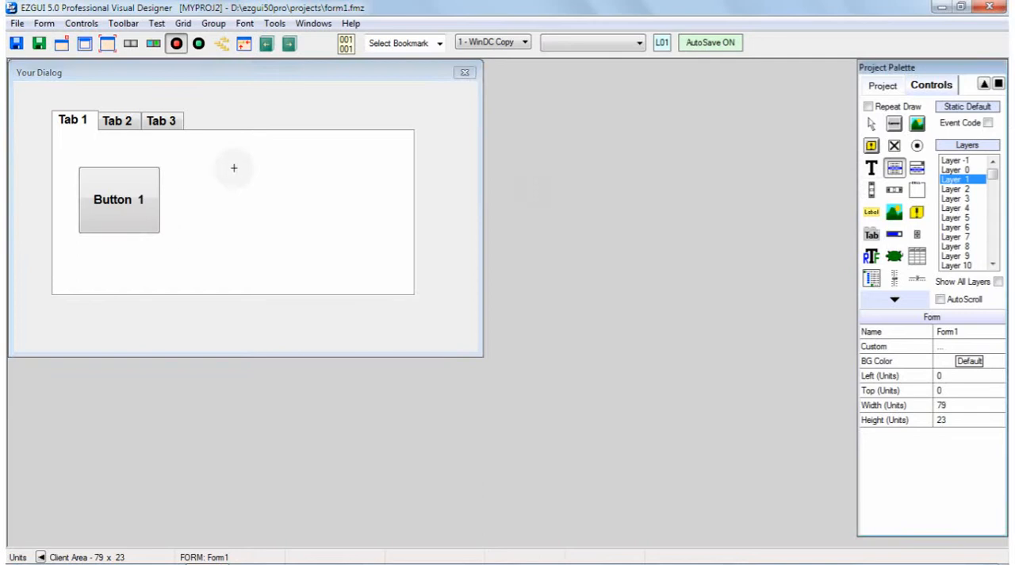
{"action": "left_click_drag", "start_coordinate": [231, 167], "coordinate": [370, 242]}
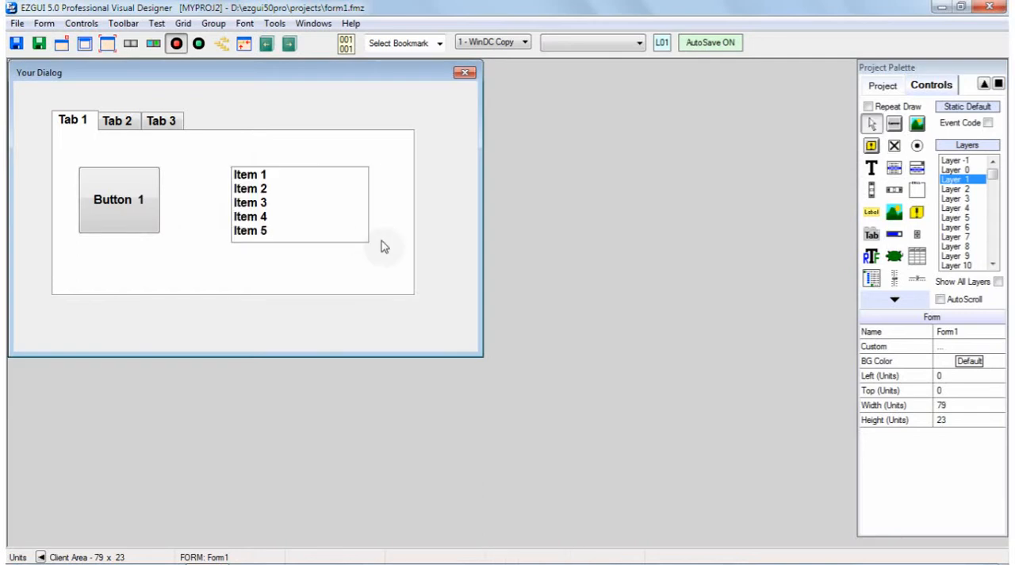
On Layer 2, draw a text box of about 27 × 9.25 units and a rich text control of about 26 × 8.5 units beside it
{"action": "left_click", "coordinate": [956, 189]}
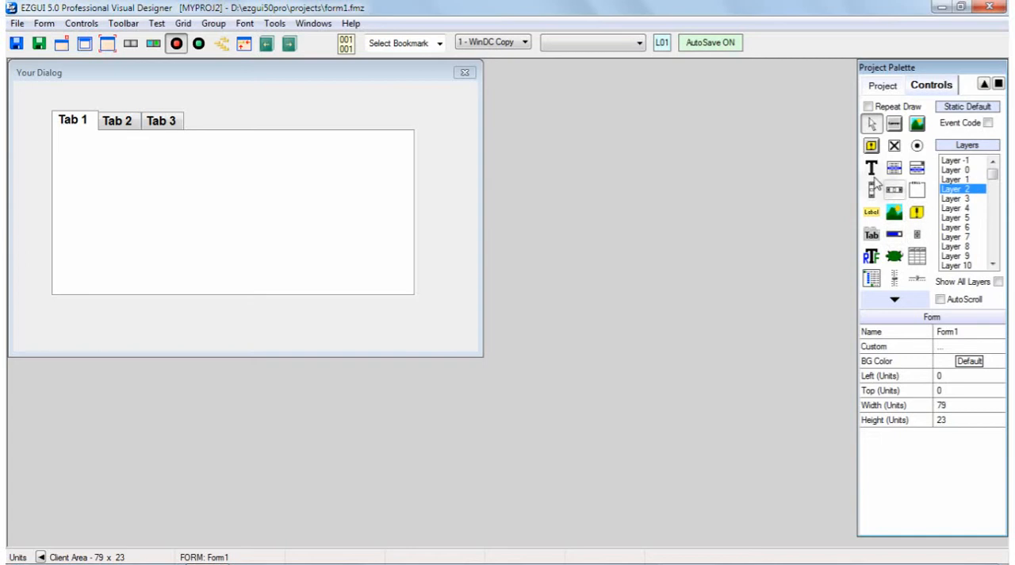
{"action": "left_click", "coordinate": [872, 168]}
{"action": "left_click_drag", "start_coordinate": [72, 159], "coordinate": [235, 272]}
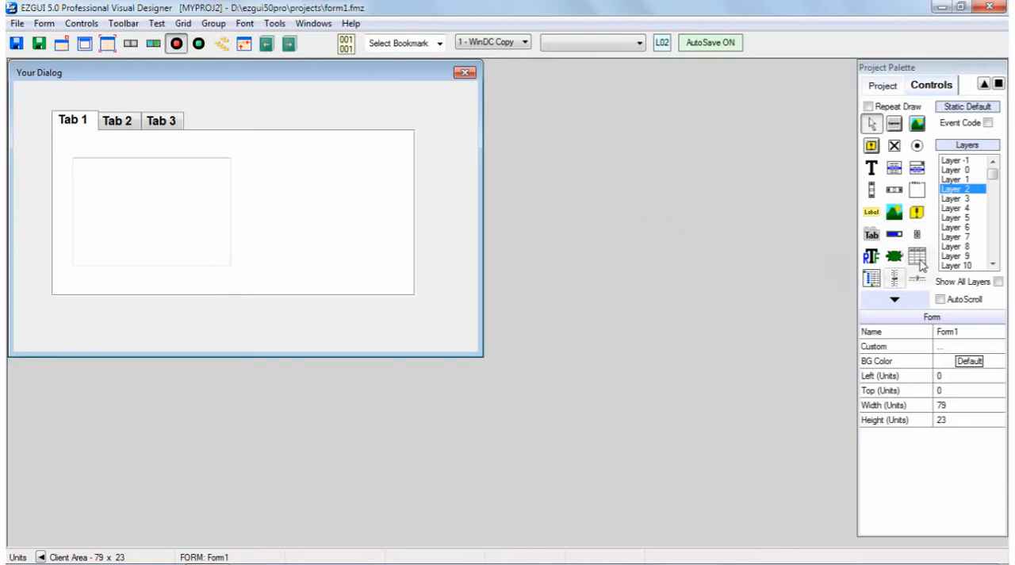
{"action": "left_click", "coordinate": [871, 257]}
{"action": "mouse_move", "coordinate": [247, 161]}
{"action": "left_mouse_down"}
{"action": "mouse_move", "coordinate": [345, 272]}
{"action": "mouse_move", "coordinate": [399, 260]}
{"action": "left_mouse_up"}
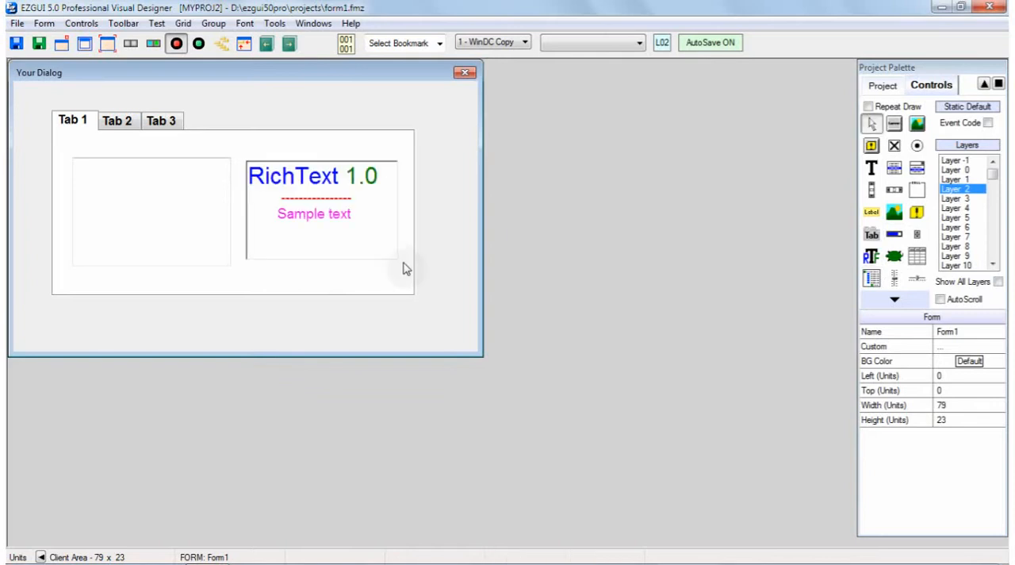
Delete the plain text box from Layer 2
{"action": "left_click", "coordinate": [166, 207]}
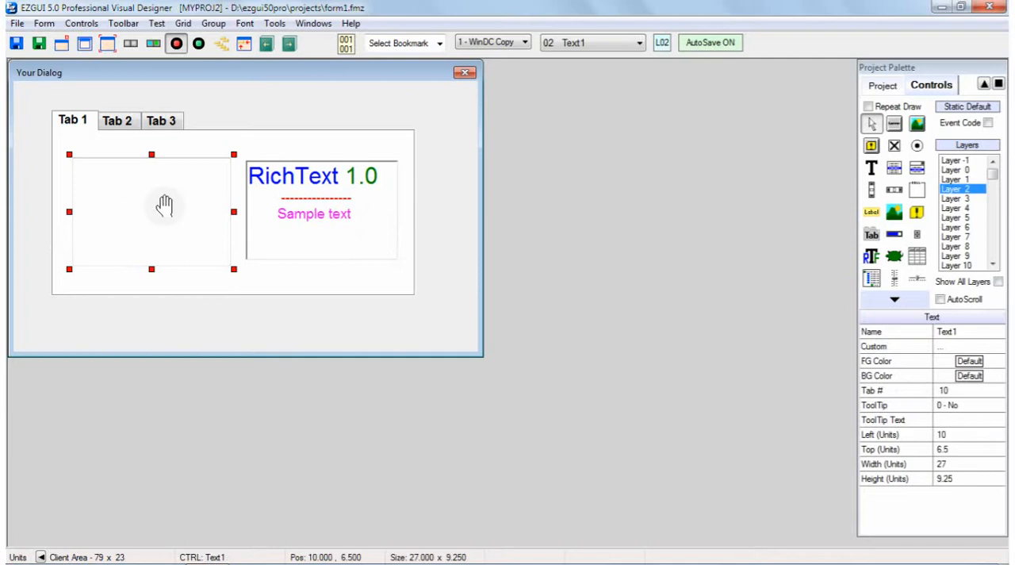
{"action": "key", "text": "Delete"}
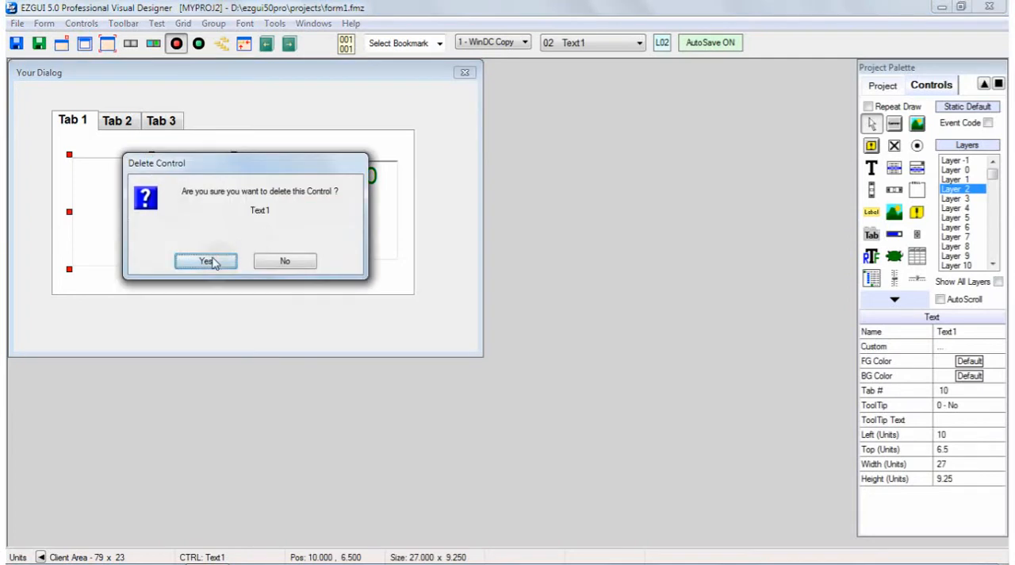
{"action": "left_click", "coordinate": [208, 260]}
Stretch the rich text control's left edge to about 10 units so it is about 55.5 units wide
{"action": "left_click", "coordinate": [276, 211]}
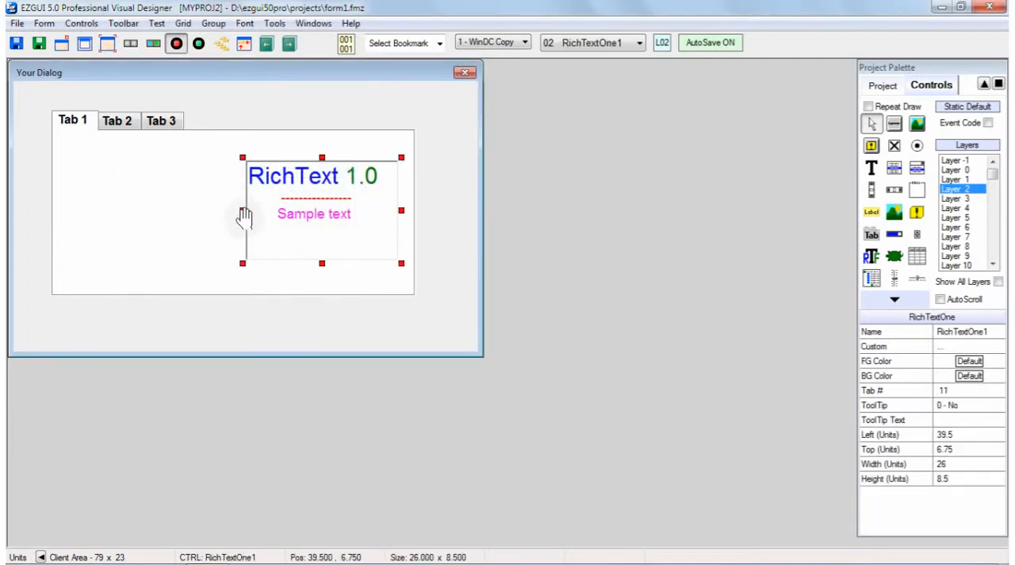
{"action": "left_click_drag", "start_coordinate": [242, 210], "coordinate": [70, 214]}
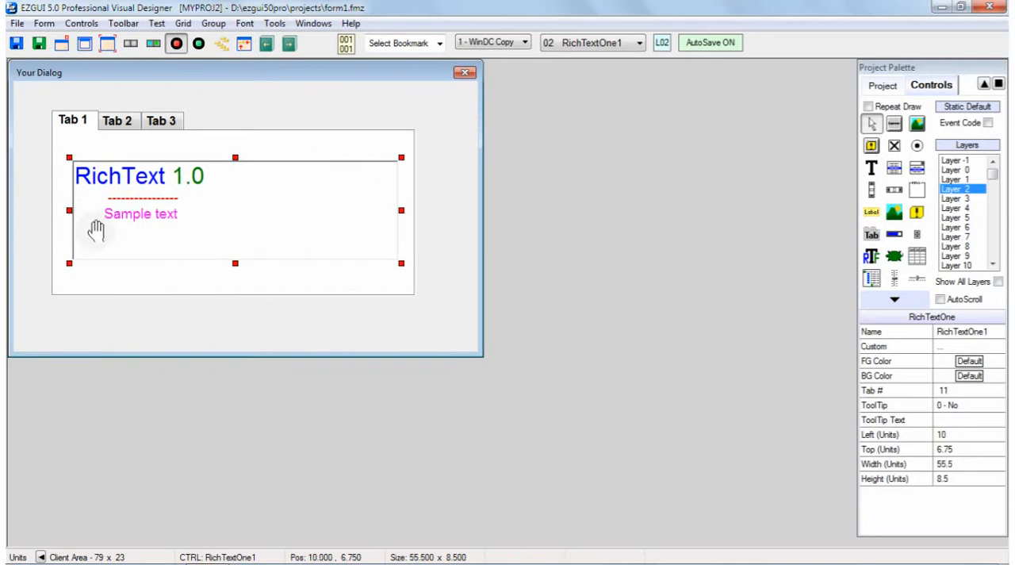
{"action": "left_click", "coordinate": [446, 162]}
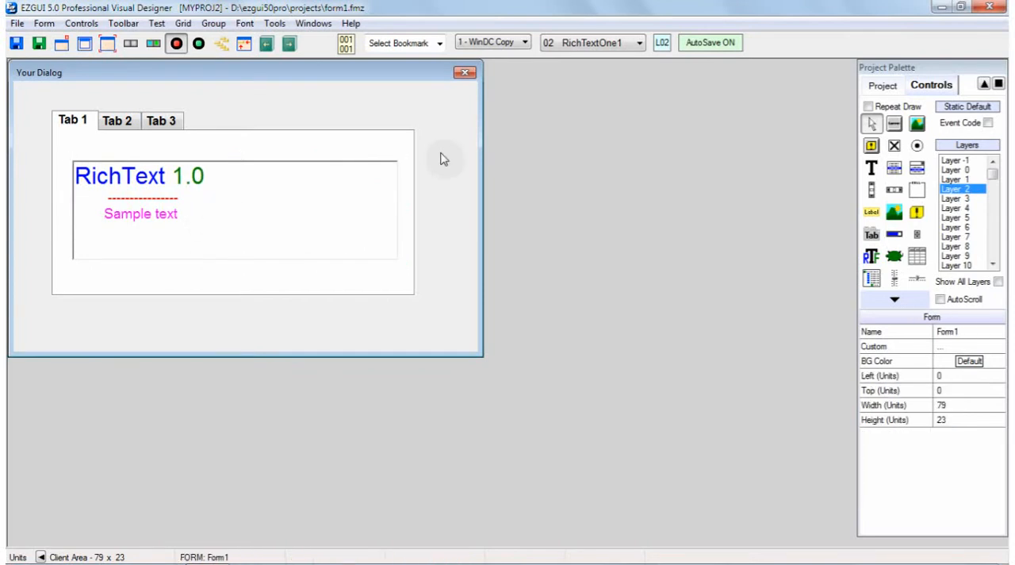
On Layer 3, draw a list view that fills most of the tab page area
{"action": "left_click", "coordinate": [966, 200]}
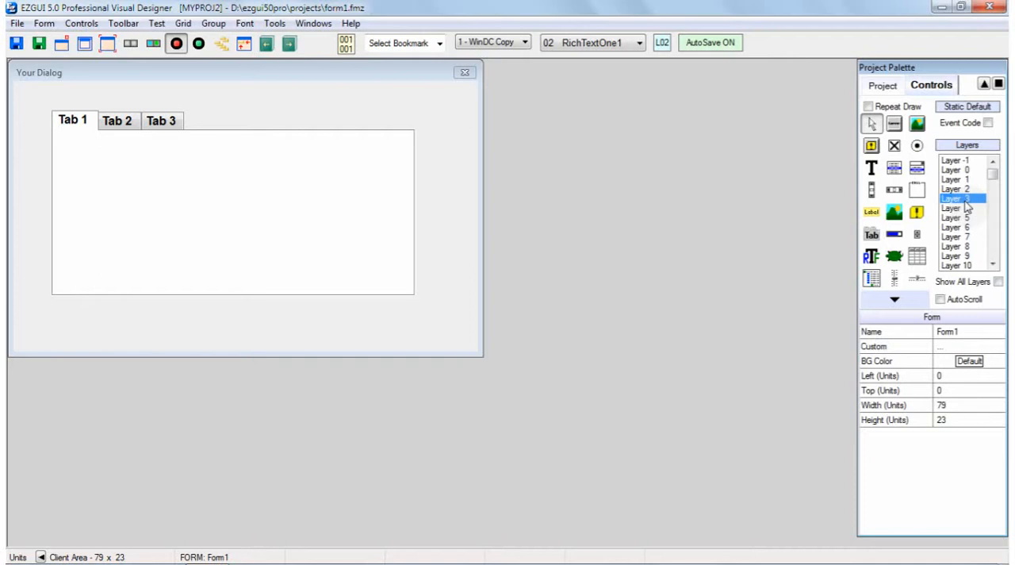
{"action": "left_click", "coordinate": [917, 260]}
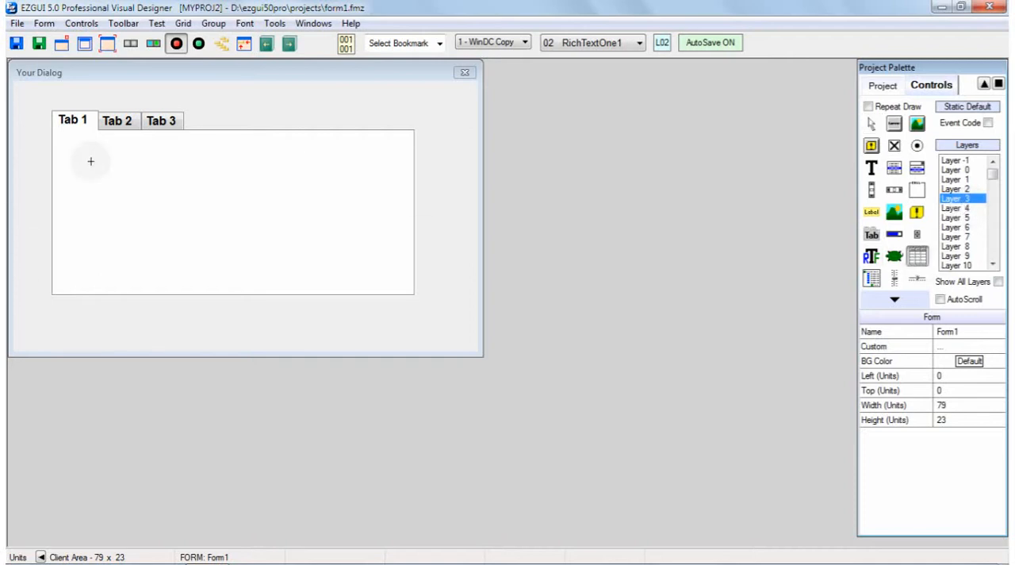
{"action": "left_click_drag", "start_coordinate": [66, 152], "coordinate": [400, 278]}
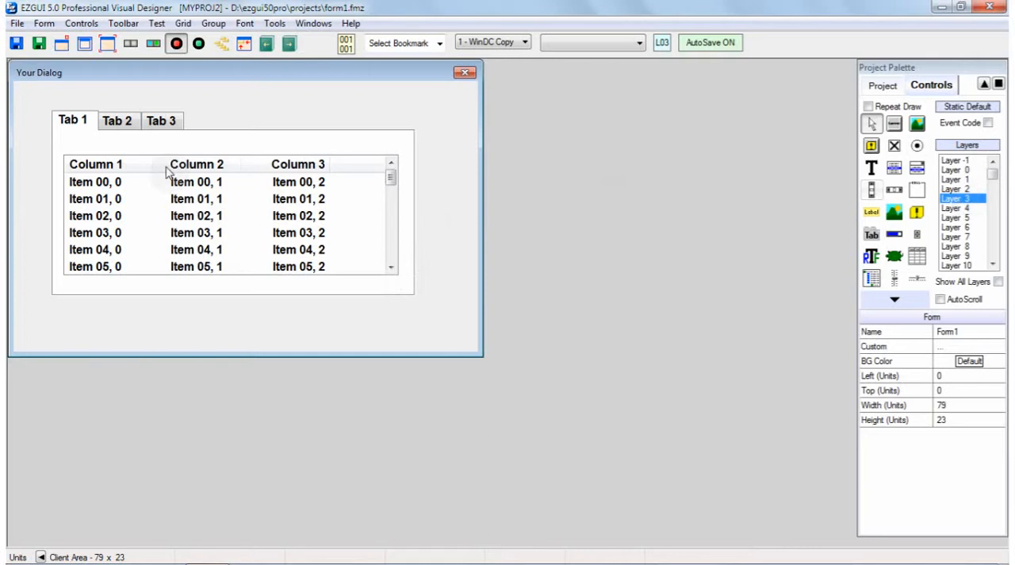
Move the tab control around the form and place it at about 6.5, 3 units behind the list view
{"action": "left_click_drag", "start_coordinate": [123, 144], "coordinate": [325, 188]}
{"action": "left_click_drag", "start_coordinate": [440, 198], "coordinate": [185, 152]}
{"action": "left_click_drag", "start_coordinate": [335, 155], "coordinate": [268, 157]}
{"action": "left_click_drag", "start_coordinate": [167, 134], "coordinate": [169, 129]}
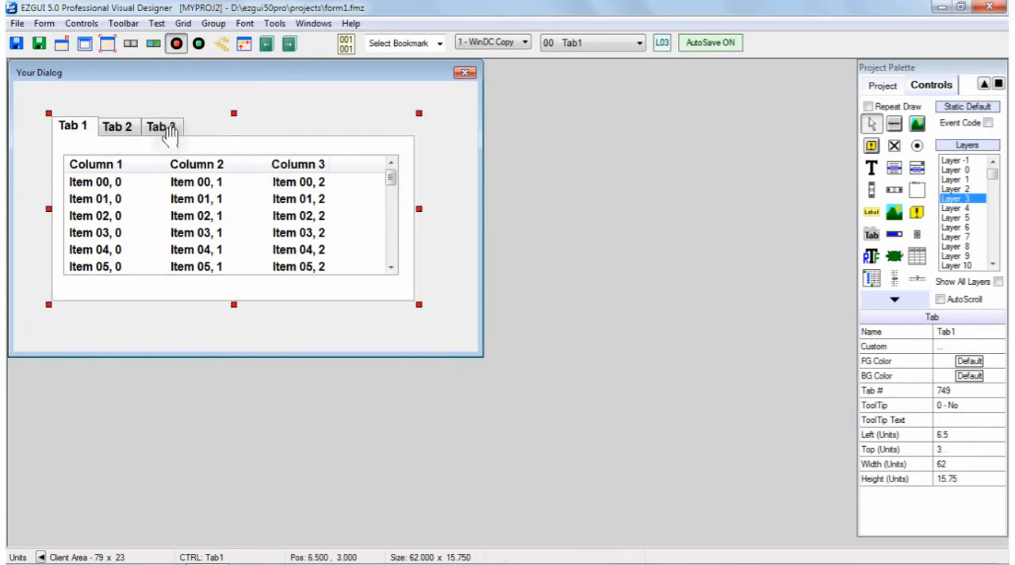
{"action": "left_click", "coordinate": [449, 144]}
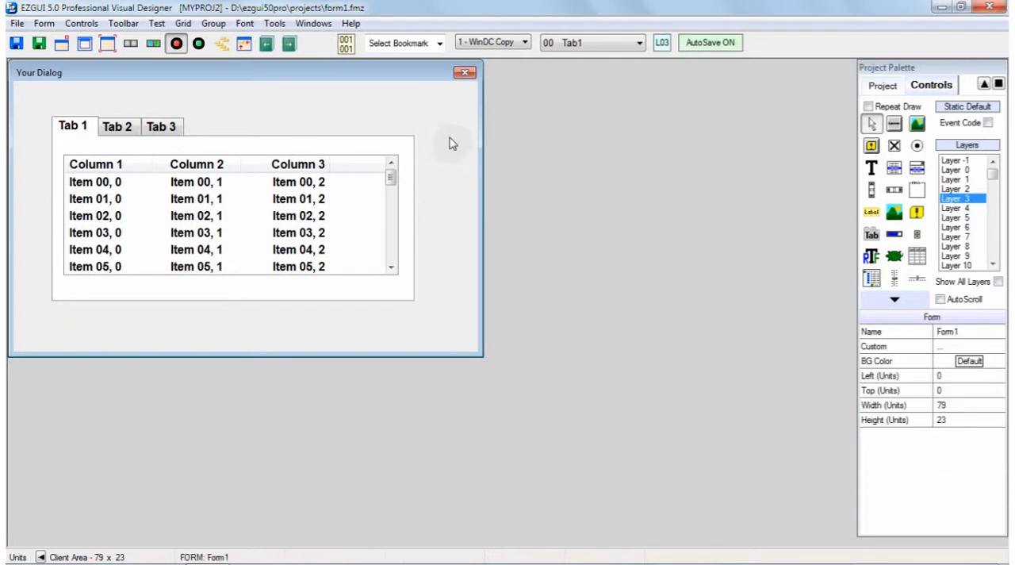
Display Layers 0, 1, 2 and 3 in turn to review the controls on each one
{"action": "left_click", "coordinate": [955, 170]}
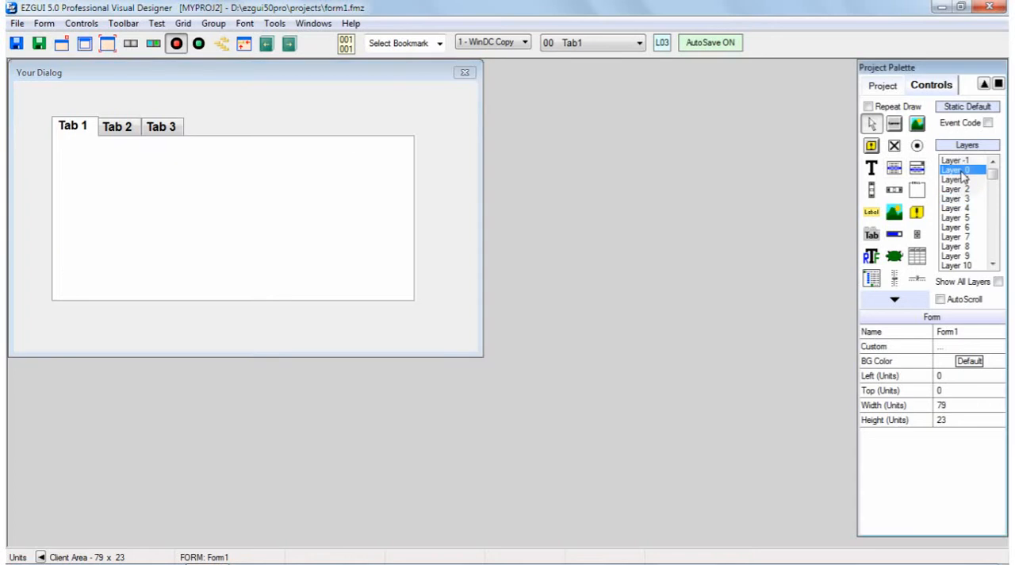
{"action": "left_click", "coordinate": [956, 180]}
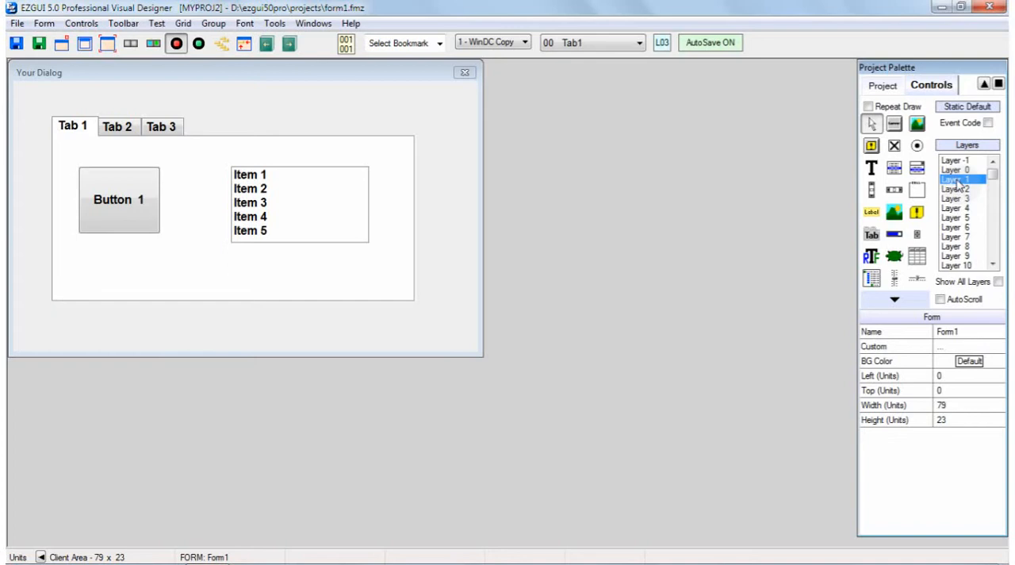
{"action": "left_click", "coordinate": [959, 190]}
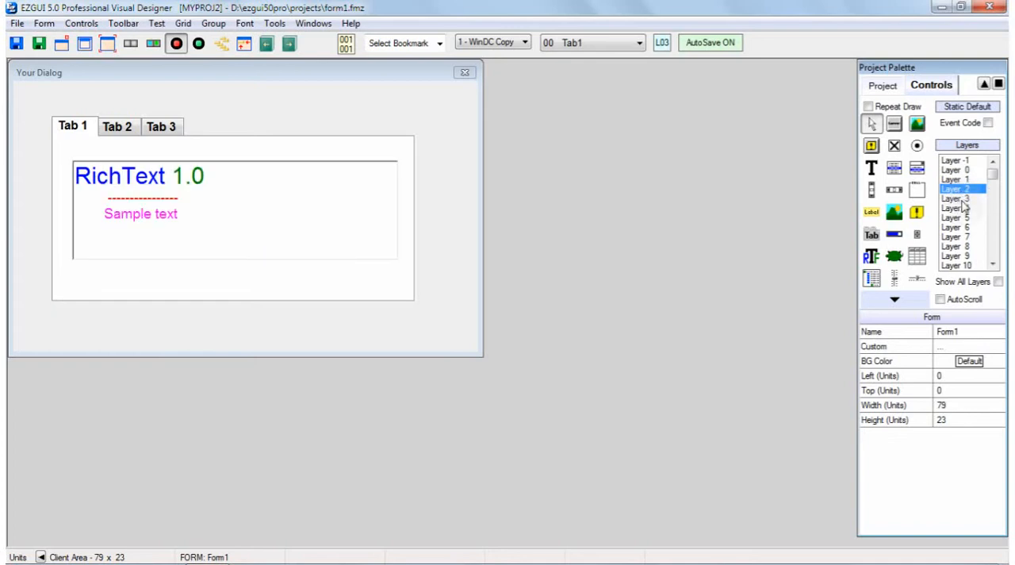
{"action": "left_click", "coordinate": [957, 199]}
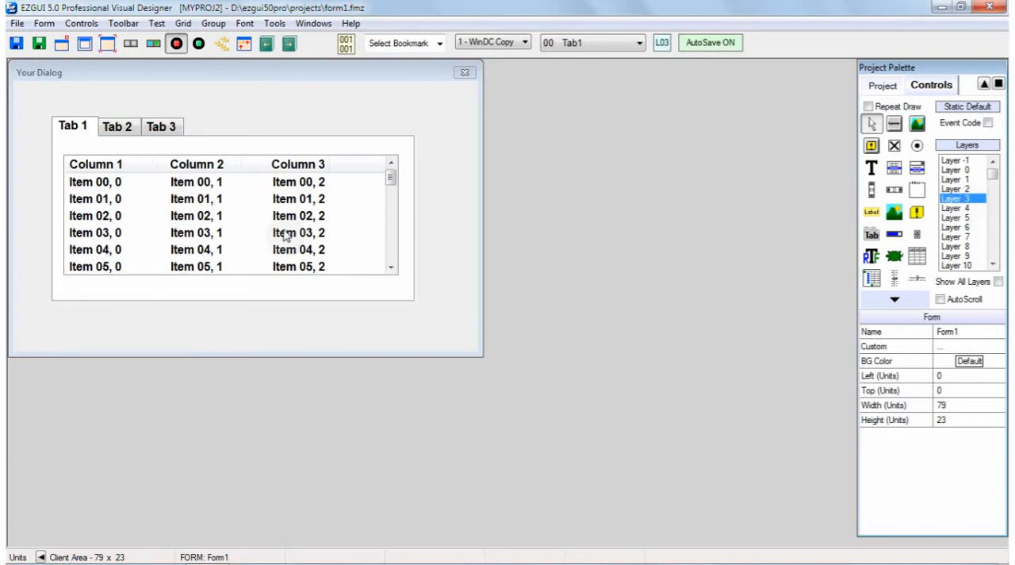
Run the form in test mode, switch repeatedly between Tab 1, Tab 2 and Tab 3, and close the test dialog
{"action": "left_click", "coordinate": [199, 43]}
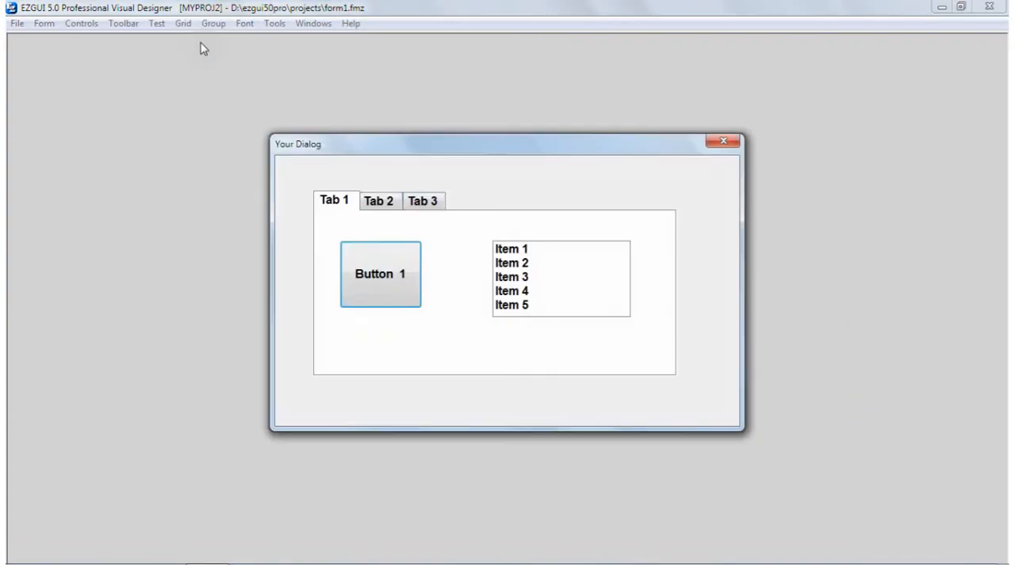
{"action": "left_click", "coordinate": [379, 200]}
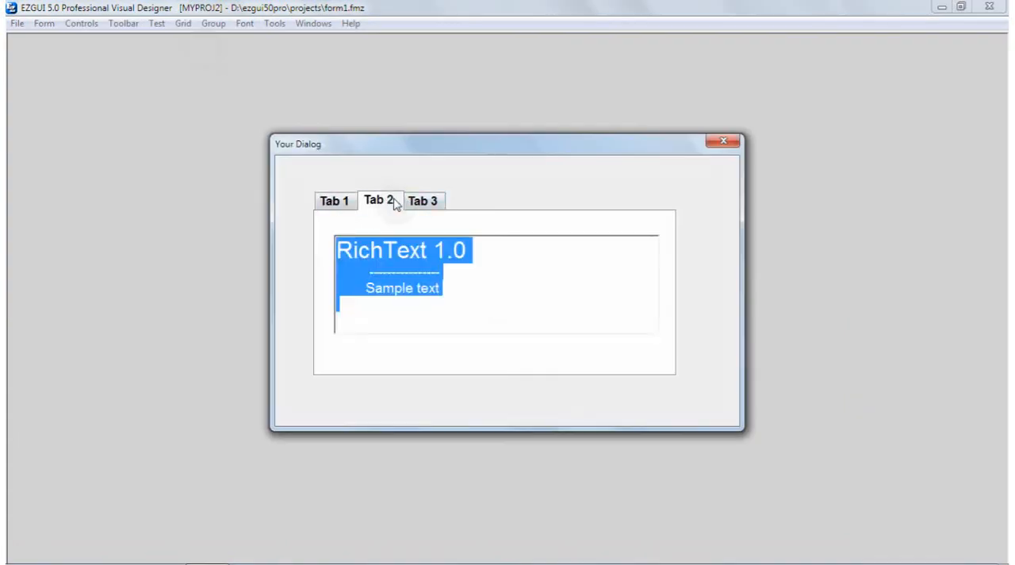
{"action": "left_click", "coordinate": [437, 203]}
{"action": "left_click", "coordinate": [379, 204]}
{"action": "left_click", "coordinate": [334, 208]}
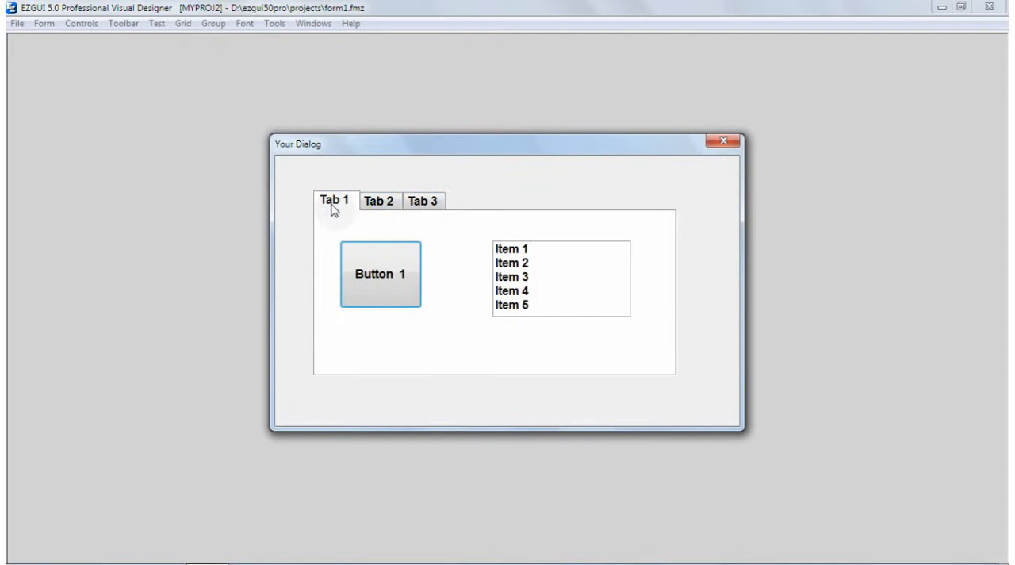
{"action": "left_click", "coordinate": [379, 203]}
{"action": "left_click", "coordinate": [425, 203]}
{"action": "left_click", "coordinate": [369, 204]}
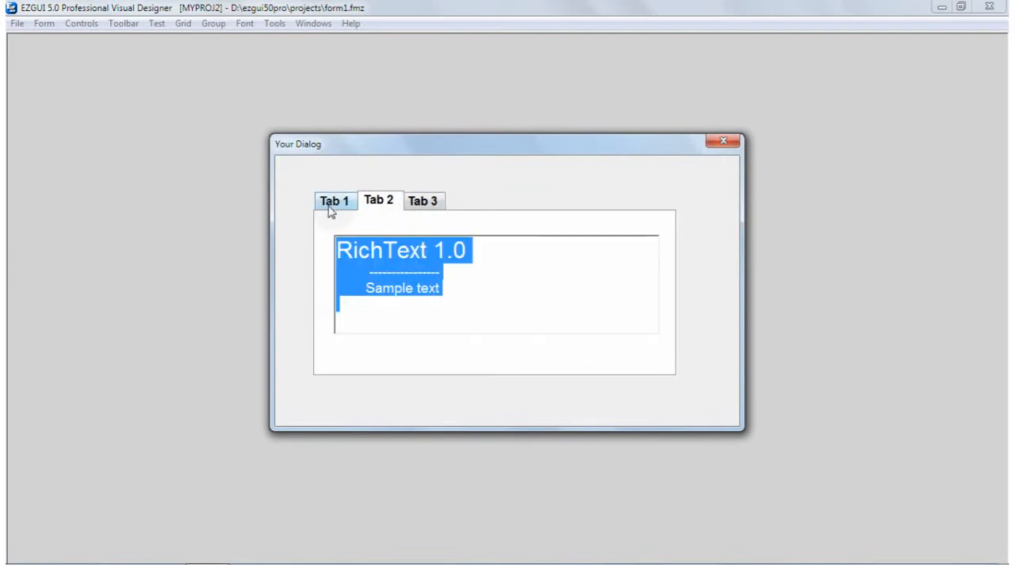
{"action": "left_click", "coordinate": [335, 208]}
{"action": "left_click", "coordinate": [379, 204]}
{"action": "left_click", "coordinate": [425, 203]}
{"action": "left_click", "coordinate": [381, 203]}
{"action": "left_click", "coordinate": [335, 204]}
{"action": "left_click", "coordinate": [379, 203]}
{"action": "left_click", "coordinate": [428, 202]}
{"action": "left_click", "coordinate": [390, 204]}
{"action": "left_click", "coordinate": [335, 203]}
{"action": "left_click", "coordinate": [380, 202]}
{"action": "left_click", "coordinate": [422, 201]}
{"action": "left_click", "coordinate": [379, 202]}
{"action": "left_click", "coordinate": [334, 203]}
{"action": "left_click", "coordinate": [723, 143]}
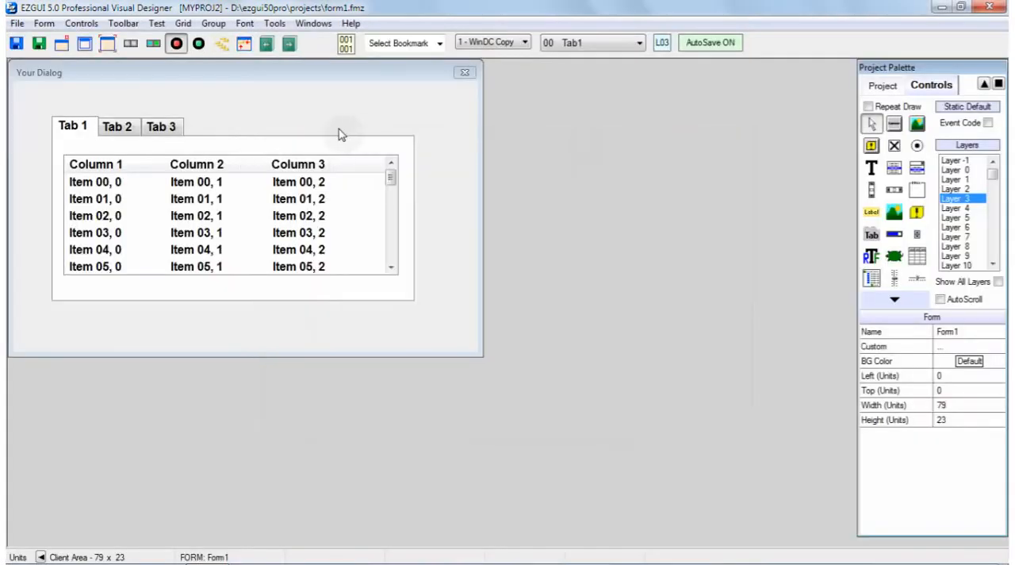
Delete the tab control from the form, leaving the layered controls in place
{"action": "left_click", "coordinate": [192, 143]}
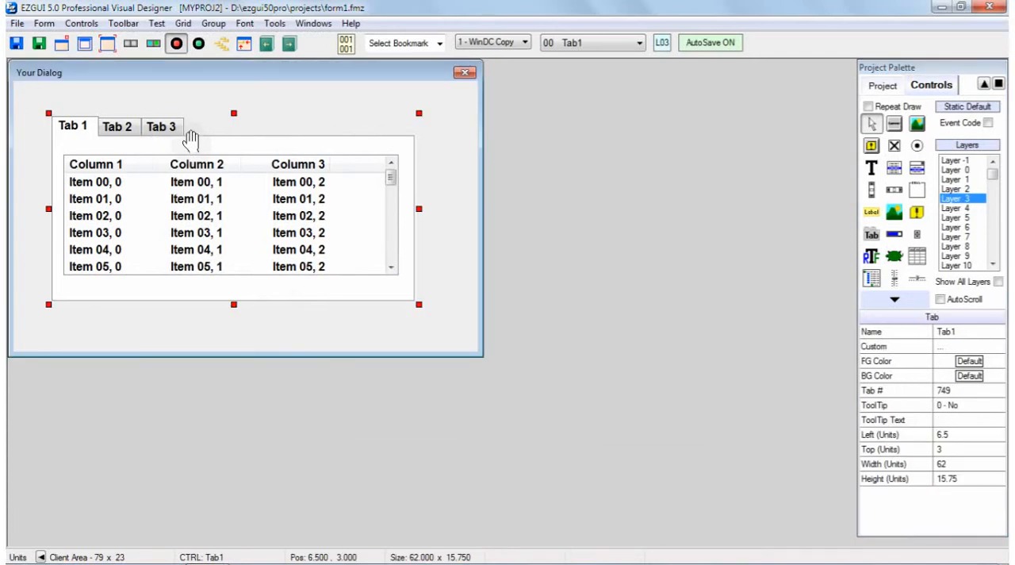
{"action": "key", "text": "Delete"}
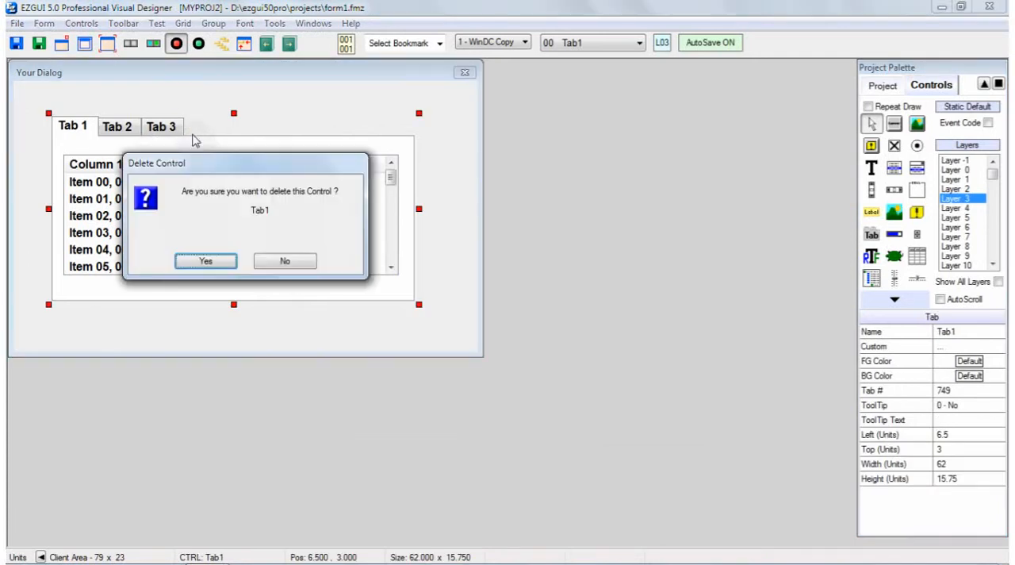
{"action": "left_click", "coordinate": [205, 262]}
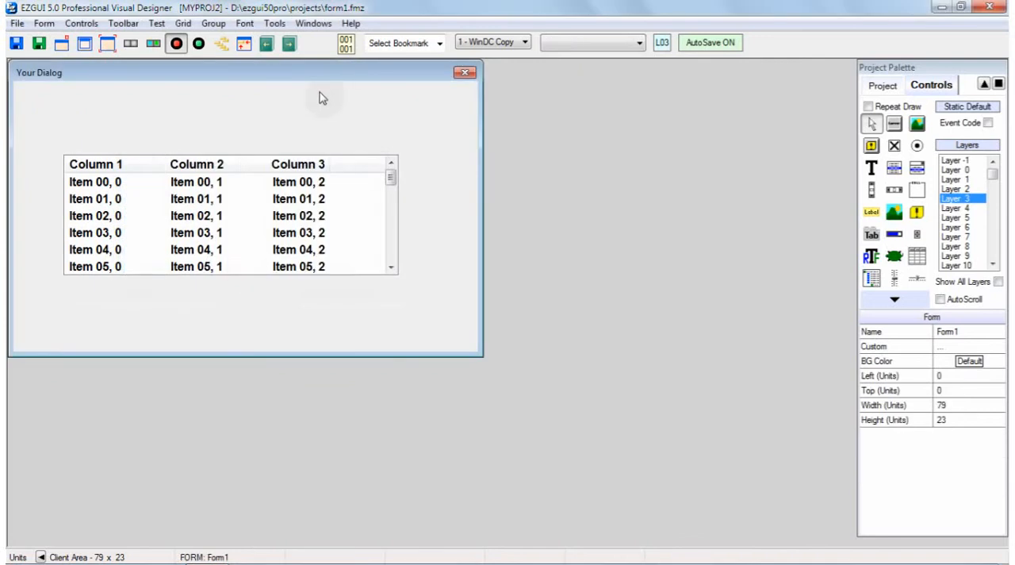
Look up the keyboard shortcuts for edit mode and test mode in the help, and close the shortcut list
{"action": "left_click", "coordinate": [351, 24]}
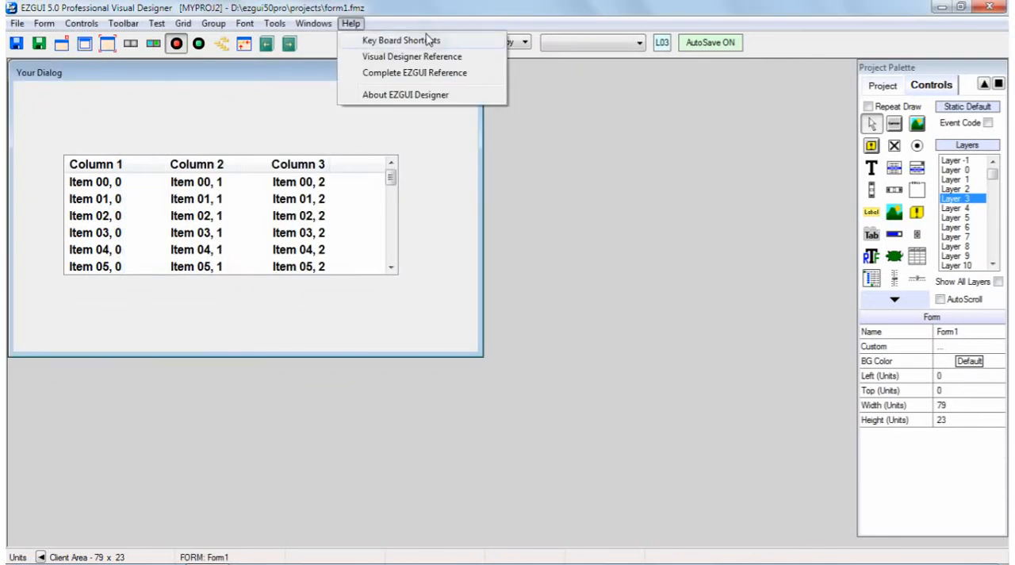
{"action": "left_click", "coordinate": [401, 40]}
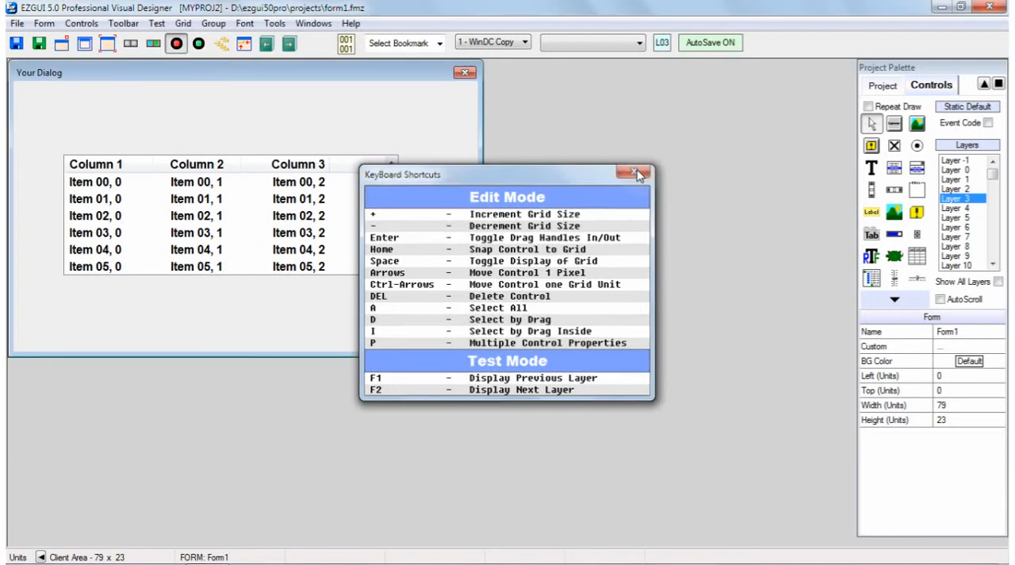
{"action": "left_click", "coordinate": [636, 173]}
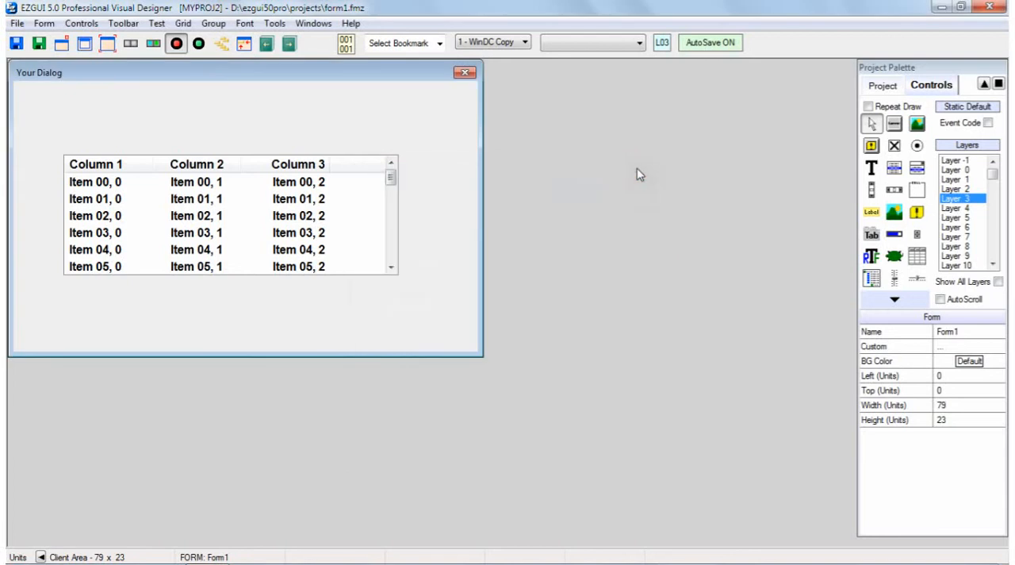
Run the form in test mode without the tab control, step forward through its layers one by one, and close the test dialog
{"action": "left_click", "coordinate": [198, 44]}
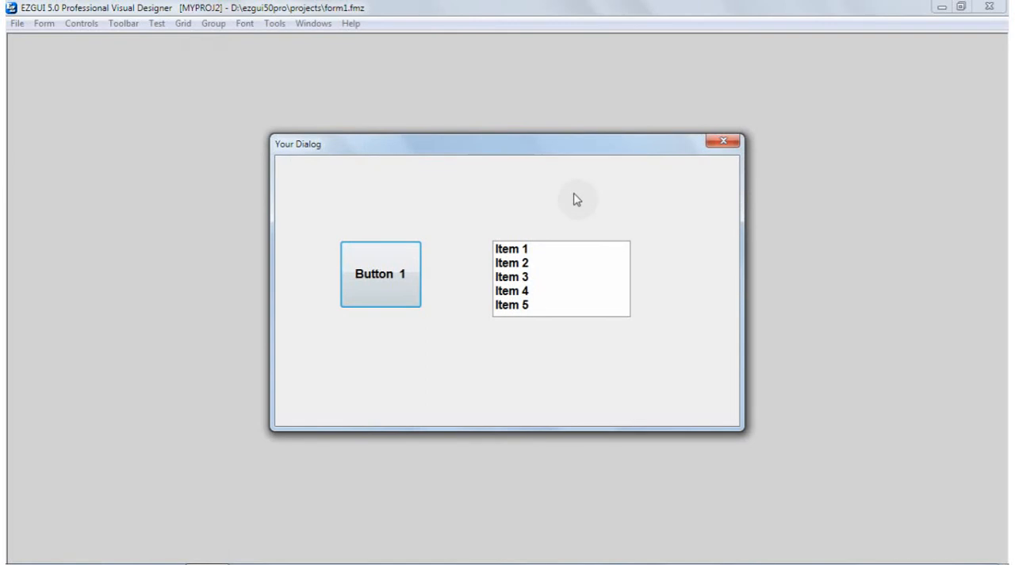
{"action": "key", "text": "Page_Down"}
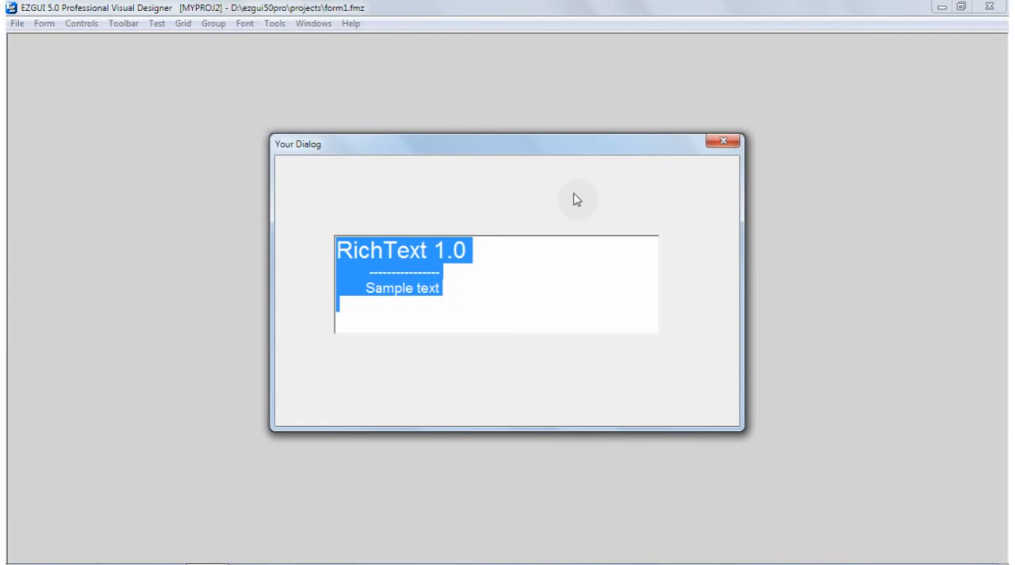
{"action": "key", "text": "Page_Down"}
{"action": "key", "text": "Page_Down"}
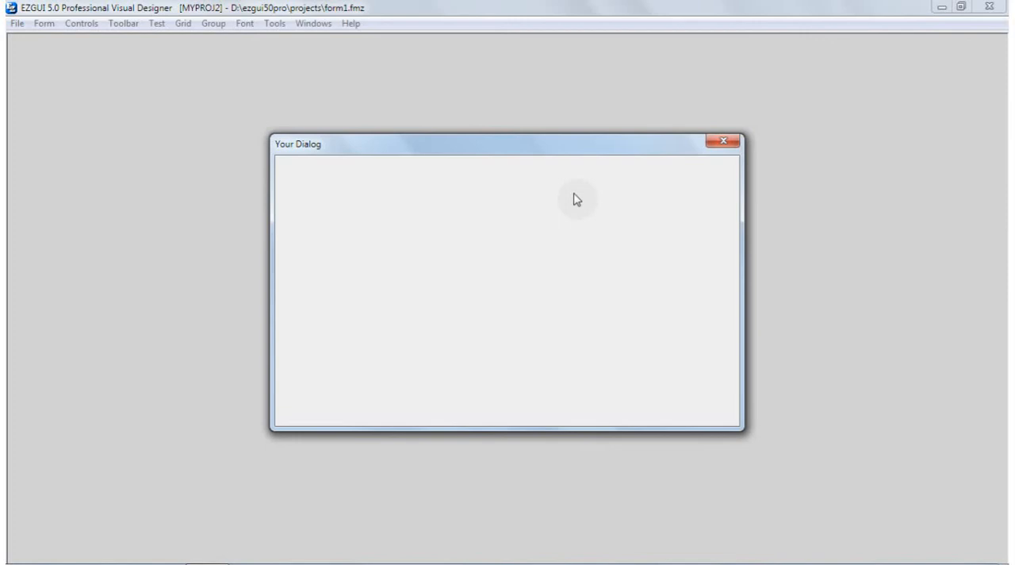
{"action": "left_click", "coordinate": [723, 143]}
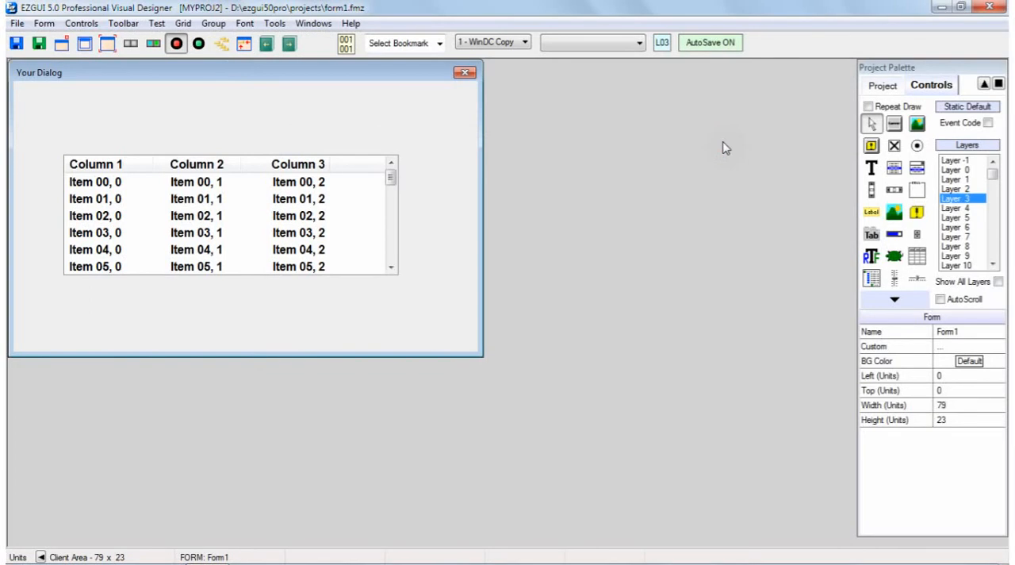
Move the list view on Layer 3 to about 10.5, 6 units and deselect it
{"action": "left_click", "coordinate": [251, 228]}
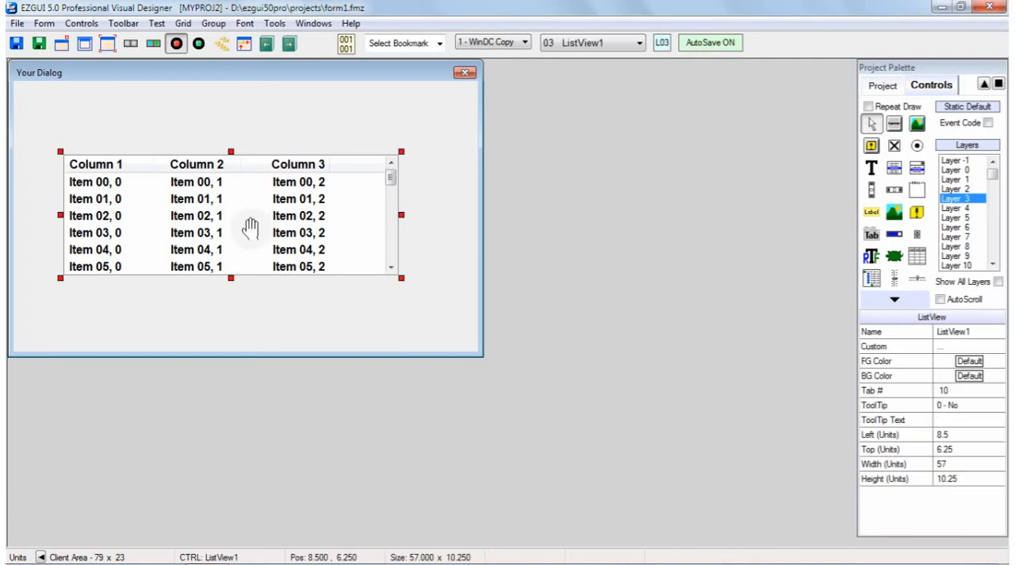
{"action": "mouse_move", "coordinate": [252, 227]}
{"action": "left_mouse_down"}
{"action": "mouse_move", "coordinate": [249, 204]}
{"action": "mouse_move", "coordinate": [256, 224]}
{"action": "mouse_move", "coordinate": [251, 203]}
{"action": "mouse_move", "coordinate": [261, 211]}
{"action": "mouse_move", "coordinate": [252, 208]}
{"action": "left_mouse_up"}
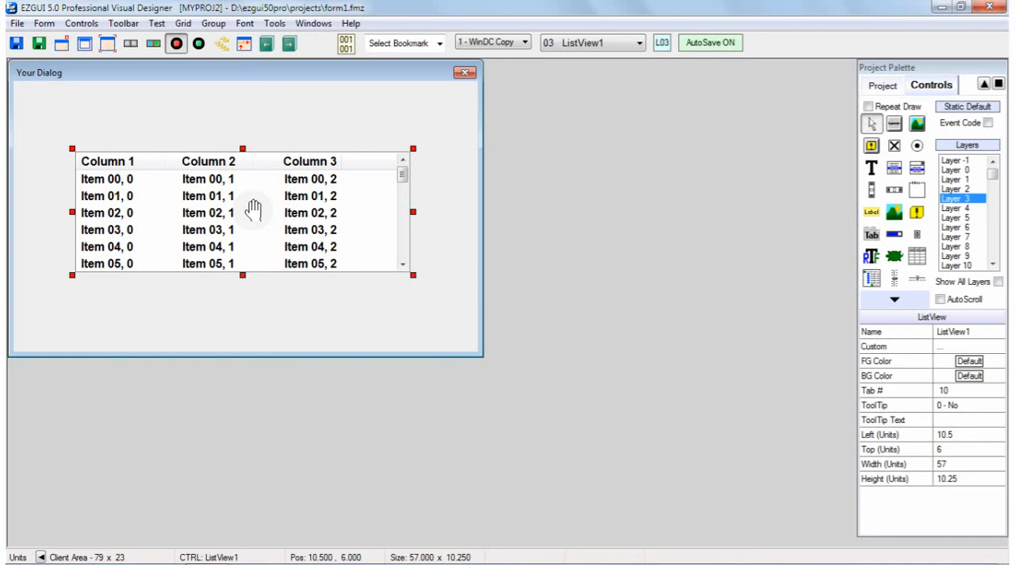
{"action": "left_click", "coordinate": [258, 119]}
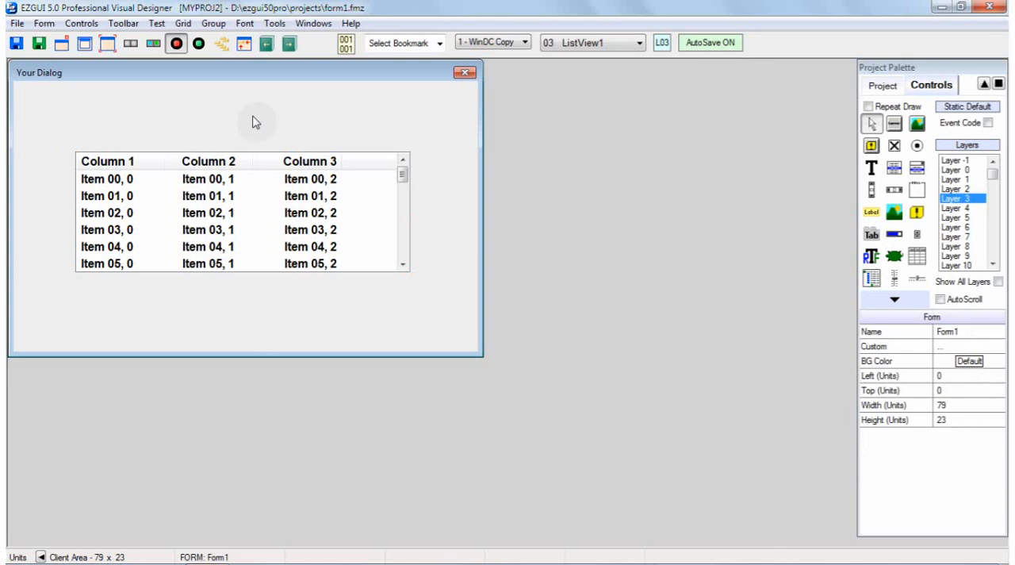